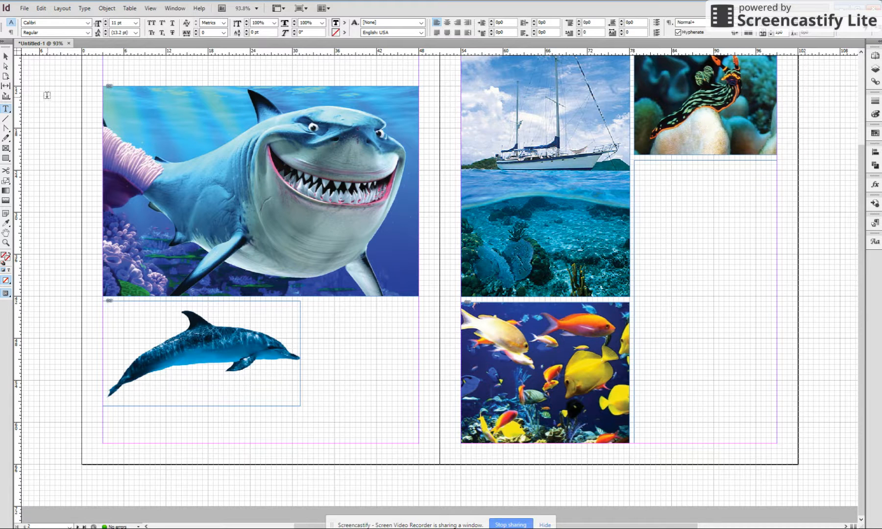
# Draw a text frame beside the dolphin picture, filling the space out to the left page's inner and bottom margins.
pyautogui.click(5, 113)
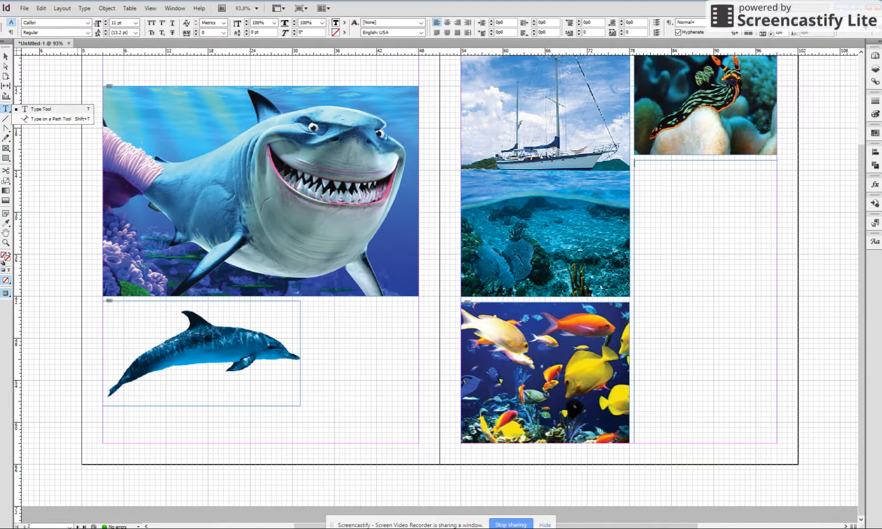
pyautogui.click(34, 108)
pyautogui.moveTo(304, 304); pyautogui.dragTo(419, 441)
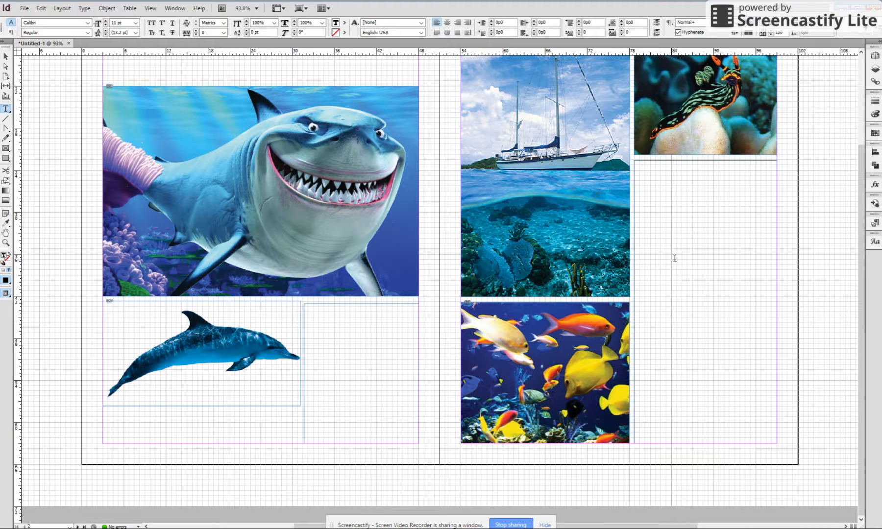
# Place the article text file into the empty text frame below the sea slug picture.
pyautogui.scroll(3, 675, 258)
pyautogui.scroll(-1, 644, 263)
pyautogui.scroll(-1, 642, 263)
pyautogui.scroll(1, 610, 267)
pyautogui.scroll(-1, 603, 271)
pyautogui.scroll(1, 598, 272)
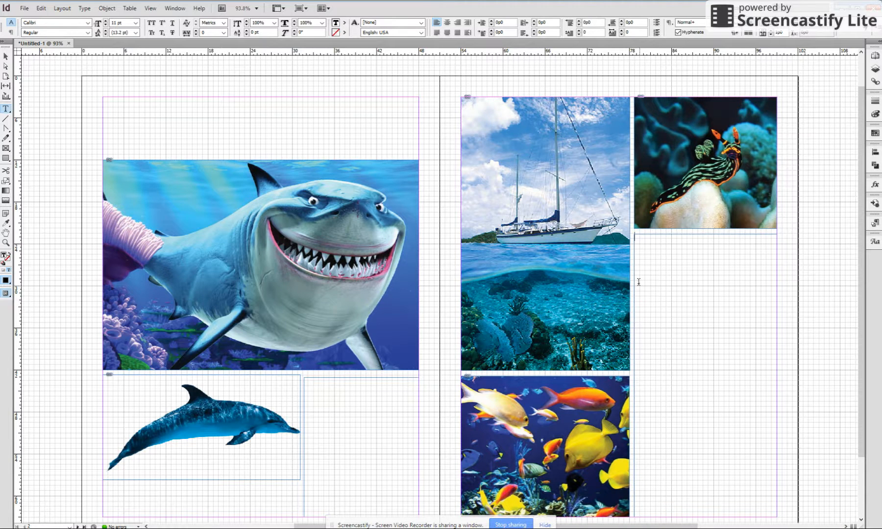
pyautogui.click(30, 11)
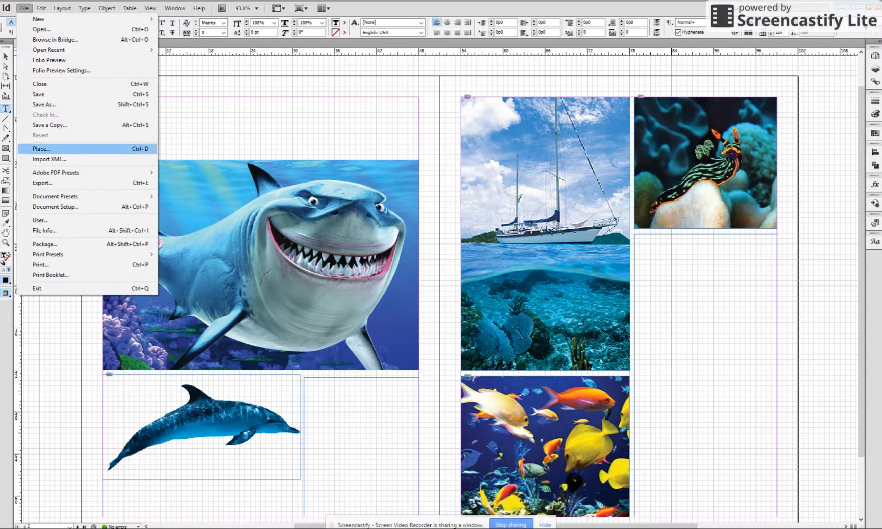
pyautogui.click(84, 153)
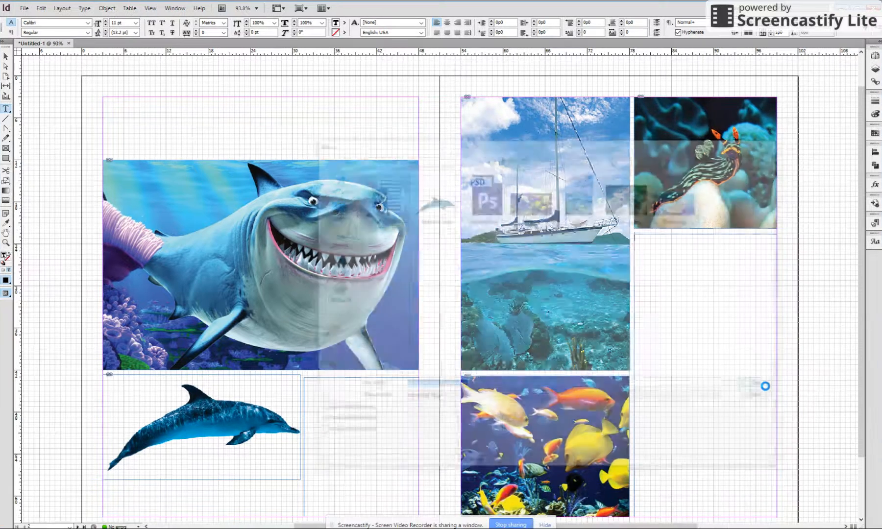
pyautogui.click(743, 301)
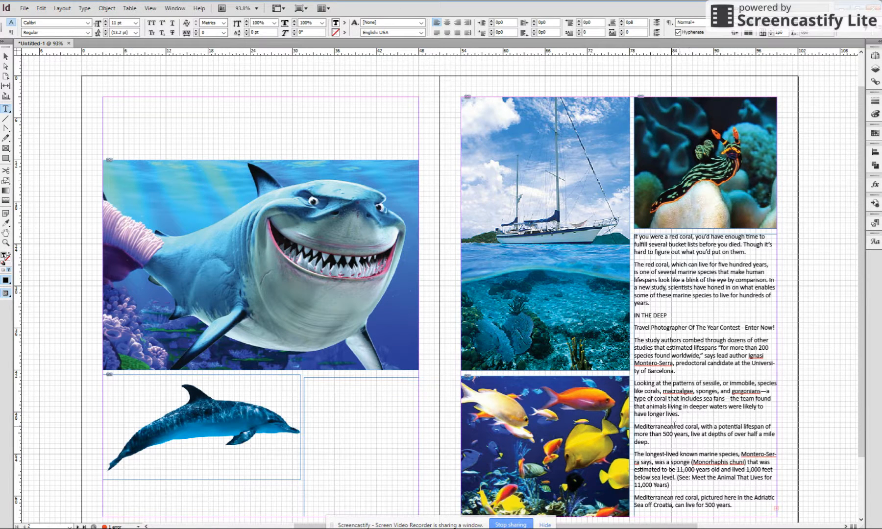
# Inspect the preflight text error down to the affected text frame and its problem details.
pyautogui.click(664, 264)
pyautogui.click(138, 526)
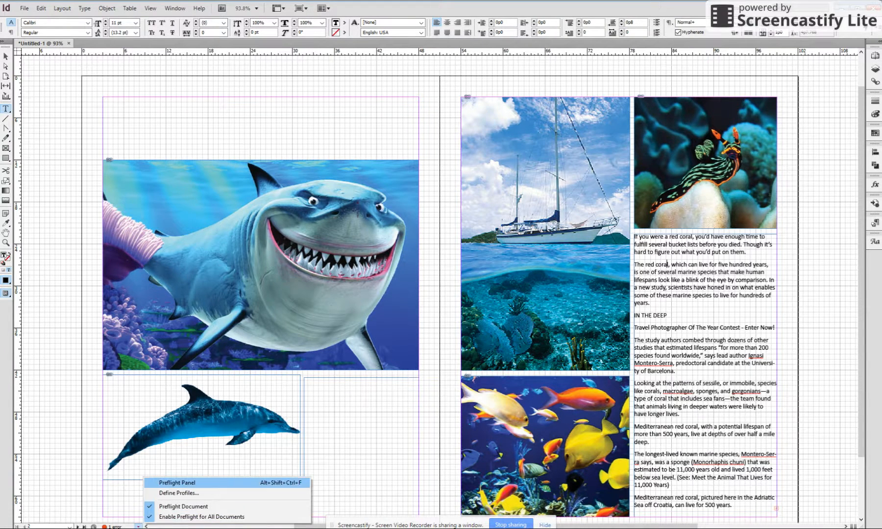
pyautogui.click(178, 483)
pyautogui.click(405, 243)
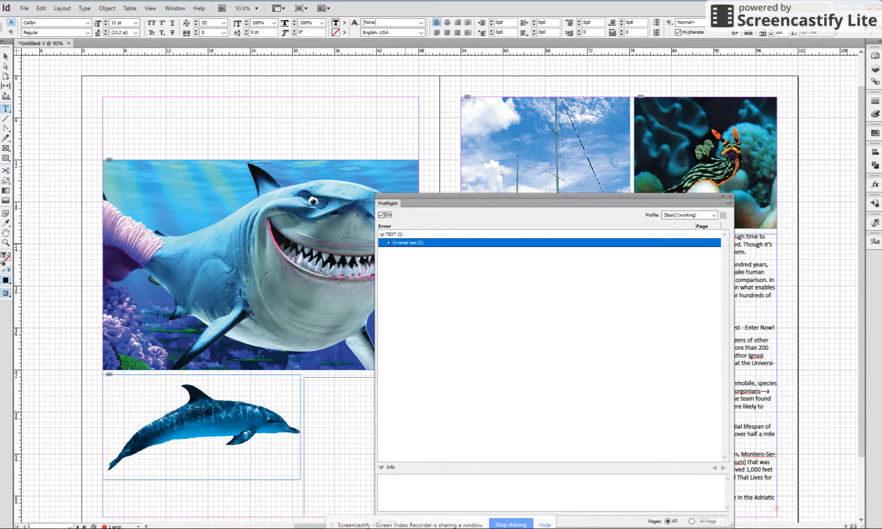
pyautogui.click(388, 242)
pyautogui.click(401, 251)
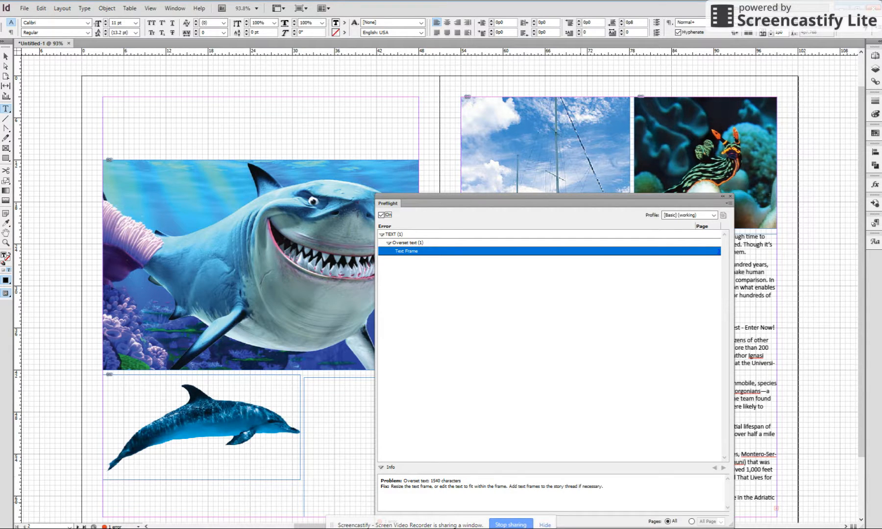
pyautogui.click(381, 467)
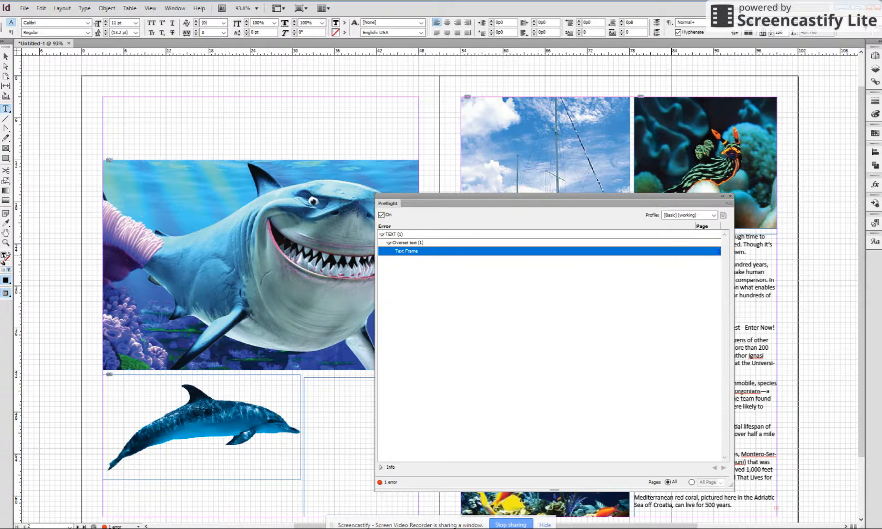
pyautogui.click(729, 196)
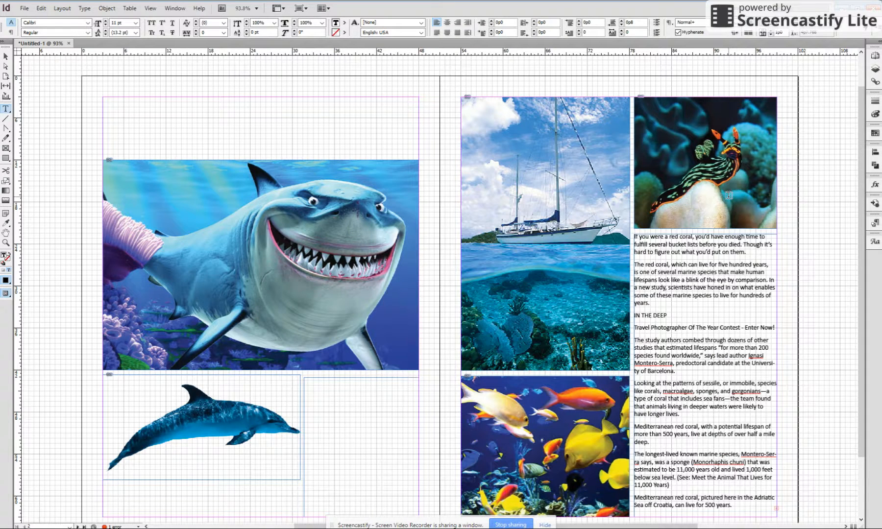
# Select the visible article paragraphs and set their space after to 0.
pyautogui.click(634, 236)
pyautogui.moveTo(634, 236); pyautogui.dragTo(735, 519)
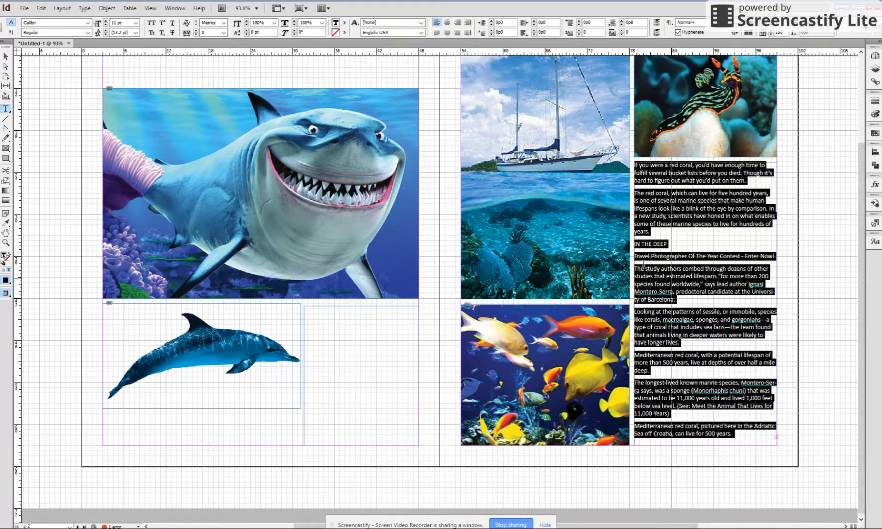
pyautogui.doubleClick(631, 22)
pyautogui.write('0')
pyautogui.press('Return')
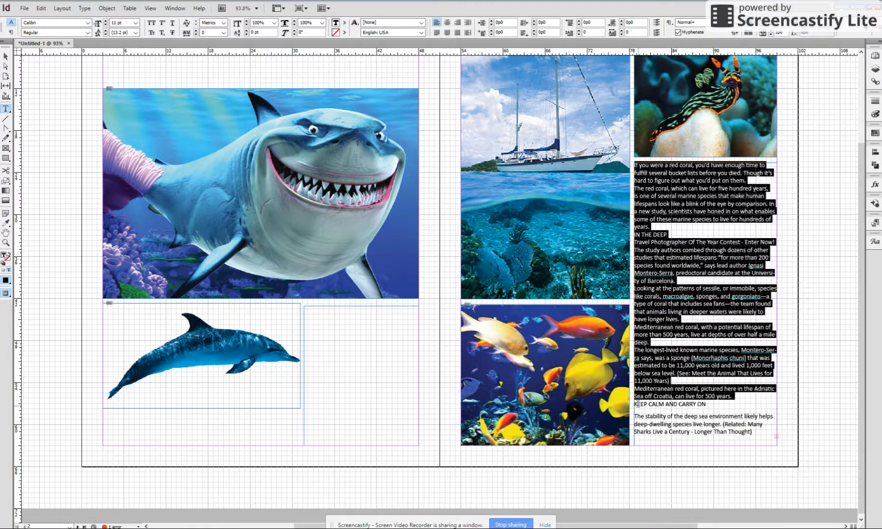
# Enlarge the article's text frame beyond the page to about 40p0.6 wide and 70p9.3 high to expose the overset text.
pyautogui.moveTo(635, 401); pyautogui.dragTo(737, 434)
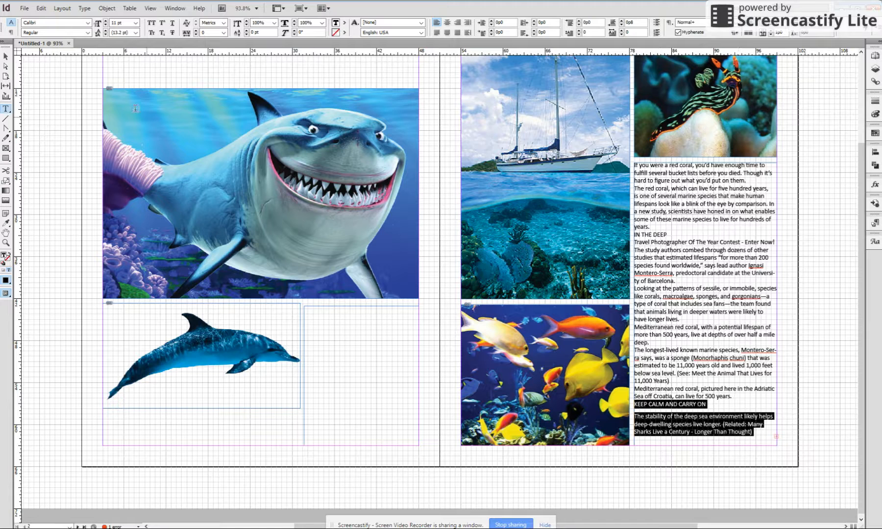
pyautogui.click(6, 56)
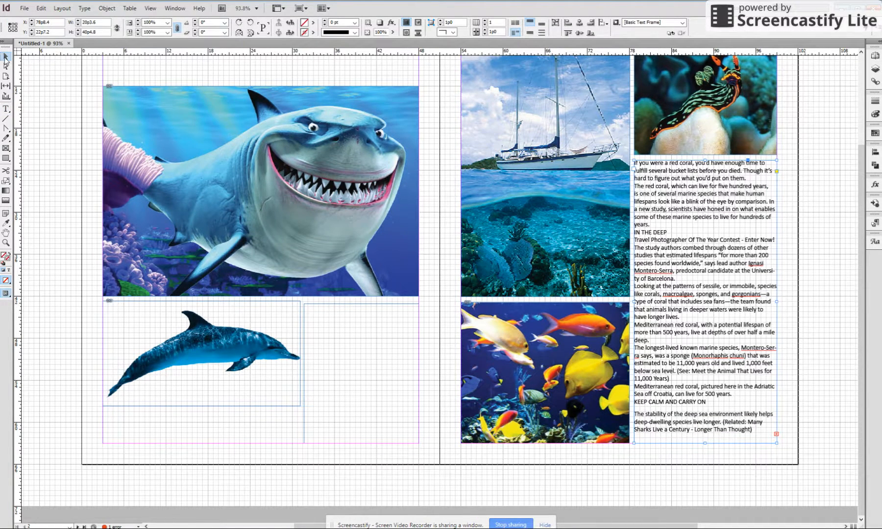
pyautogui.moveTo(708, 446); pyautogui.dragTo(705, 513)
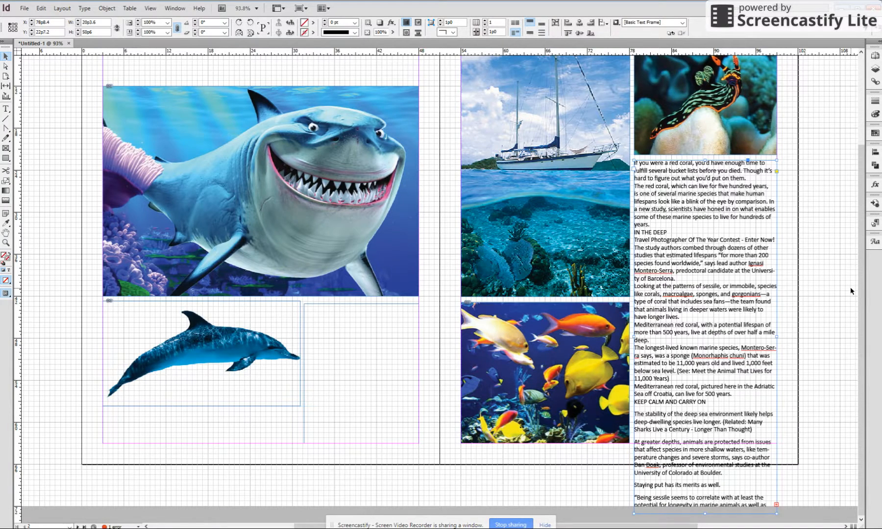
pyautogui.hotkey('ctrl', '-')
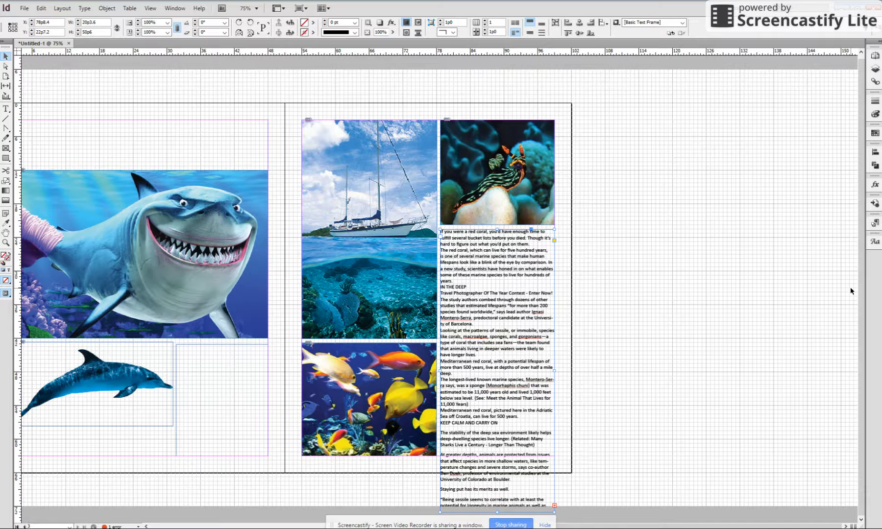
pyautogui.hotkey('ctrl', '-')
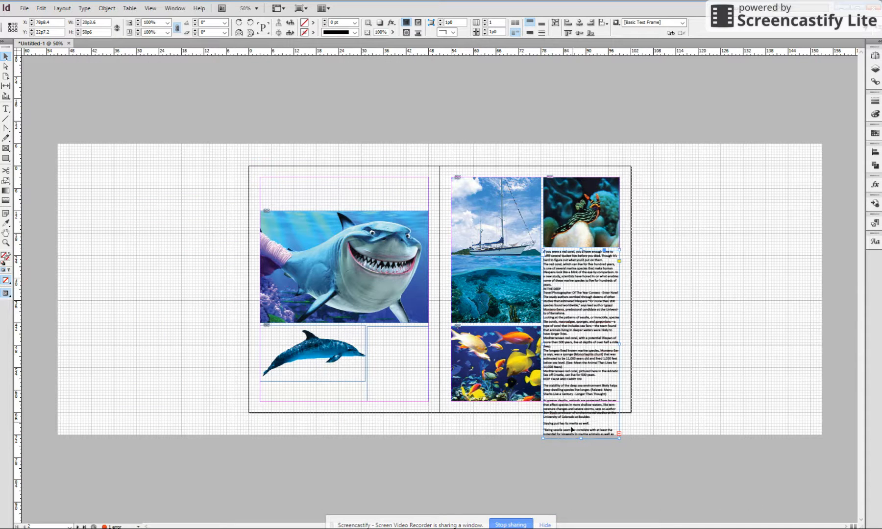
pyautogui.moveTo(583, 440); pyautogui.dragTo(582, 515)
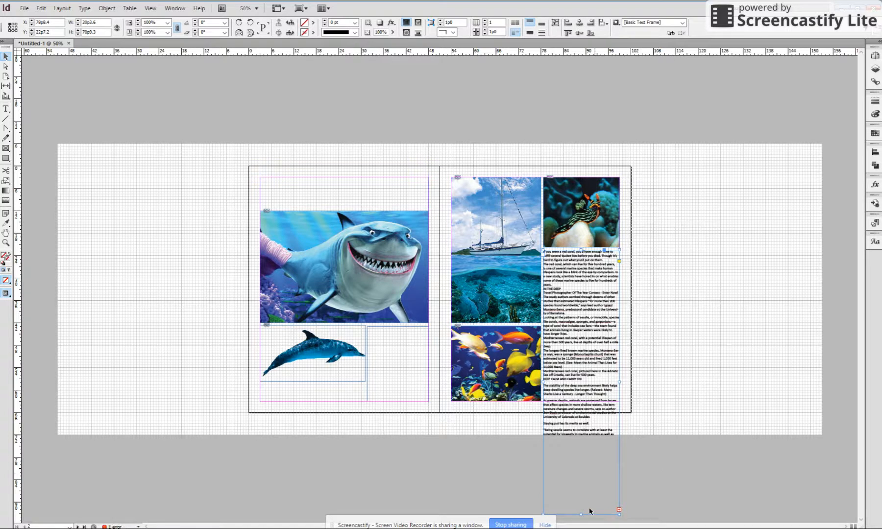
pyautogui.moveTo(620, 385); pyautogui.dragTo(693, 386)
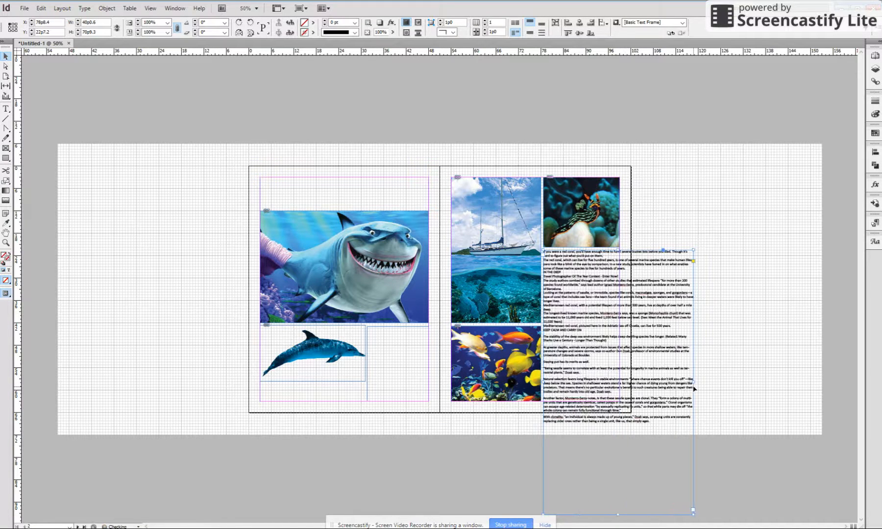
# Set the space after to 0 for every paragraph of the article.
pyautogui.doubleClick(658, 422)
pyautogui.hotkey('ctrl', 'a')
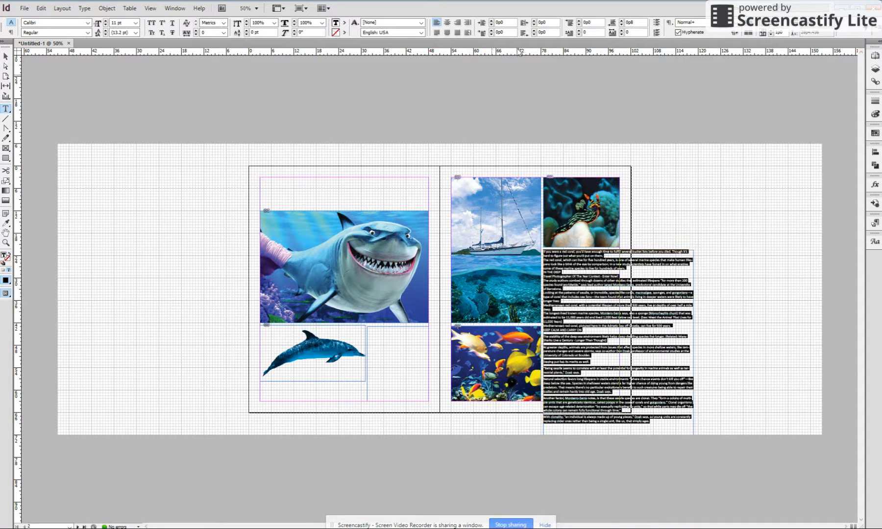
pyautogui.click(637, 22)
pyautogui.write('0')
pyautogui.press('Return')
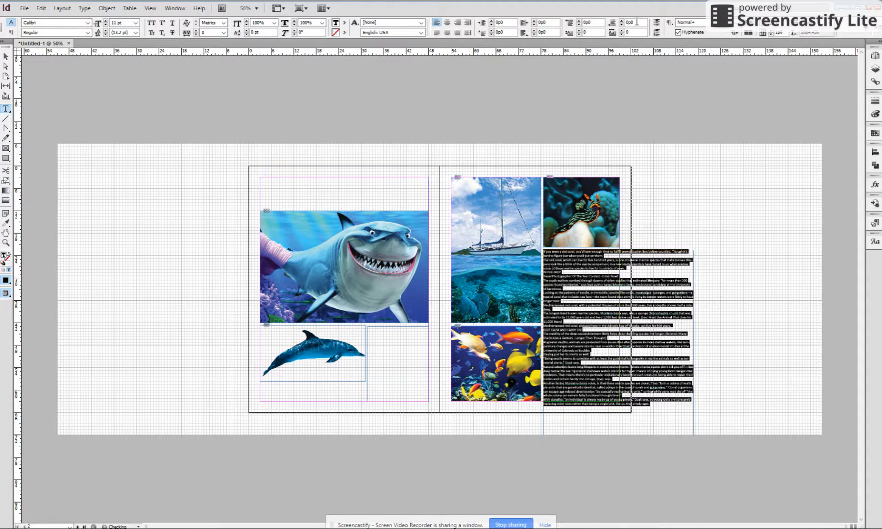
# Move the sea slug picture to the left page's lower inner margin corner and refit the text frame from the top margin, 20p3.6 by 82p7.5.
pyautogui.click(6, 56)
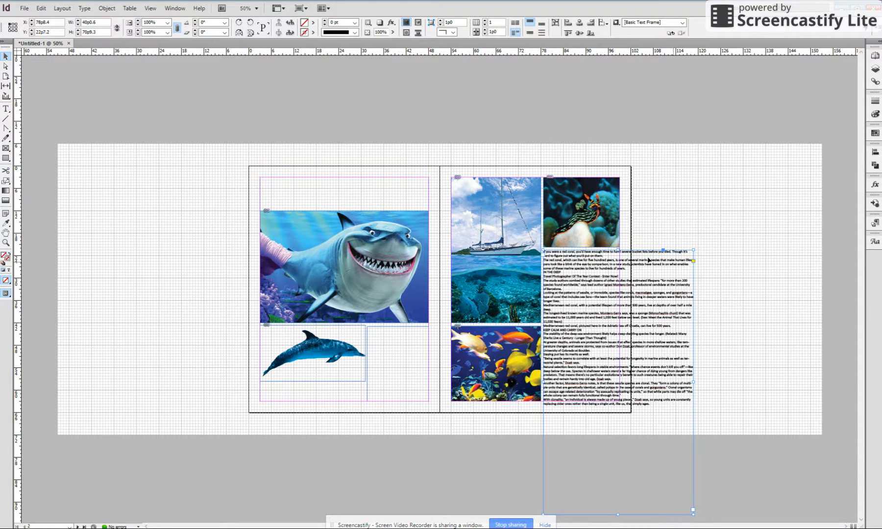
pyautogui.moveTo(572, 240); pyautogui.dragTo(381, 392)
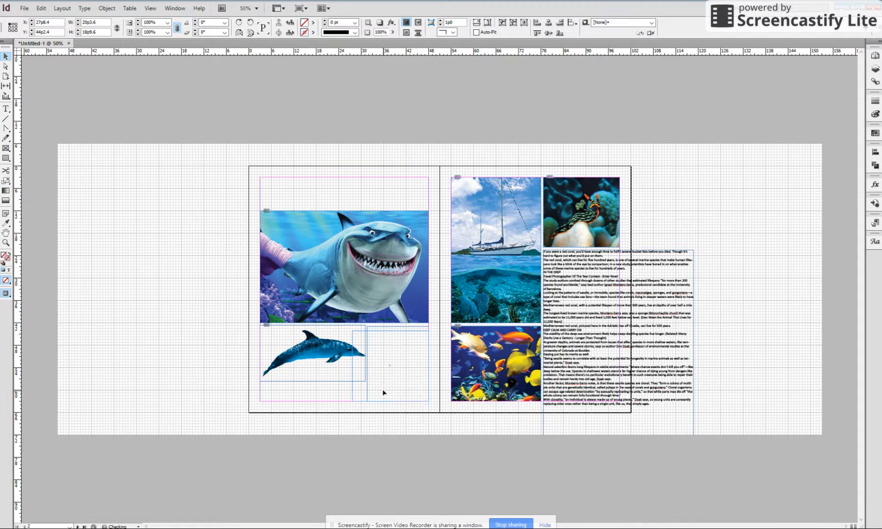
pyautogui.click(555, 327)
pyautogui.moveTo(617, 250); pyautogui.dragTo(627, 176)
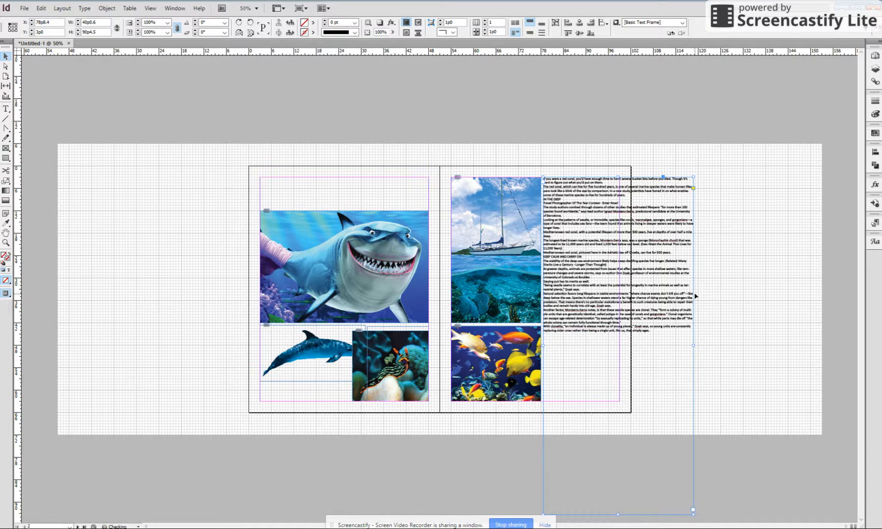
pyautogui.moveTo(694, 345); pyautogui.dragTo(619, 352)
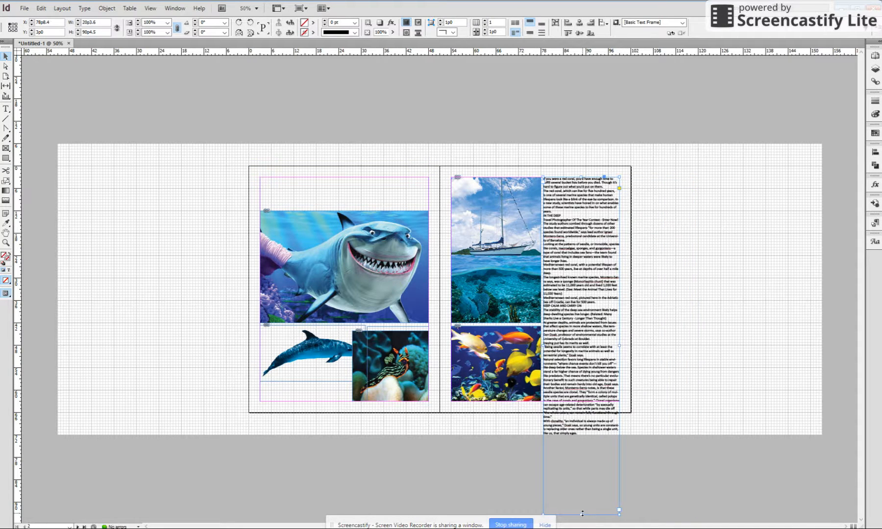
pyautogui.moveTo(582, 513); pyautogui.dragTo(581, 485)
# Delete the article's closing paragraphs from "Natural selection favors long lifespans" to the end.
pyautogui.hotkey('ctrl', '0')
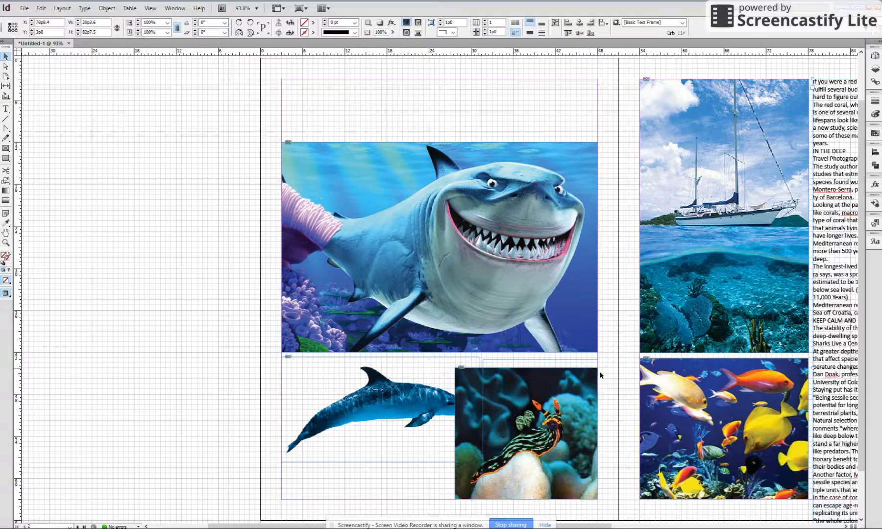
pyautogui.moveTo(834, 374); pyautogui.dragTo(442, 306)
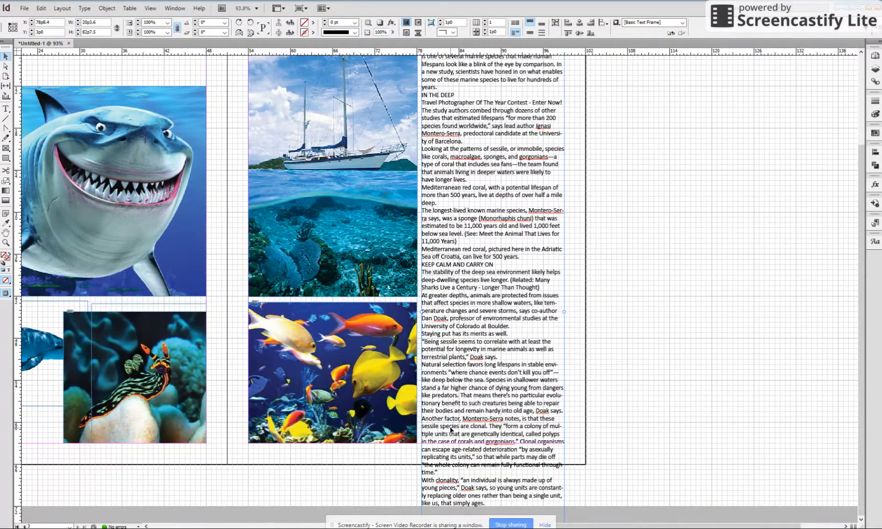
pyautogui.doubleClick(442, 493)
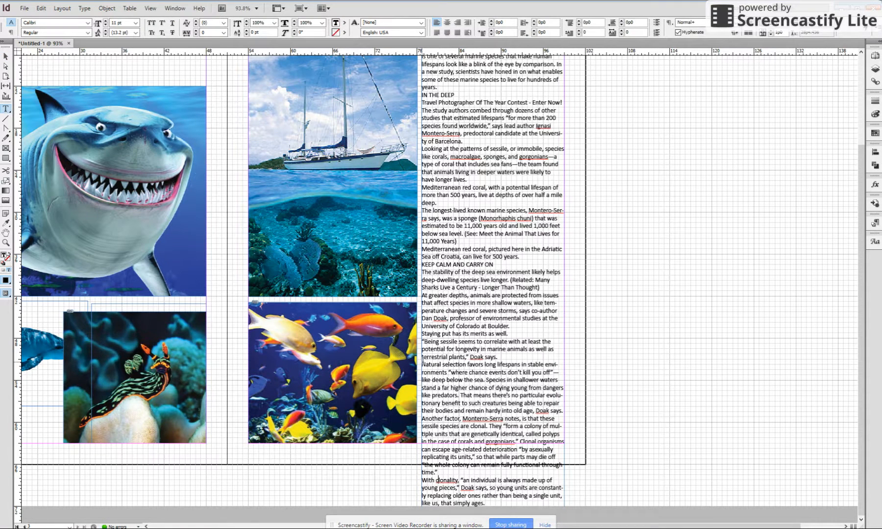
pyautogui.moveTo(422, 365); pyautogui.dragTo(484, 503)
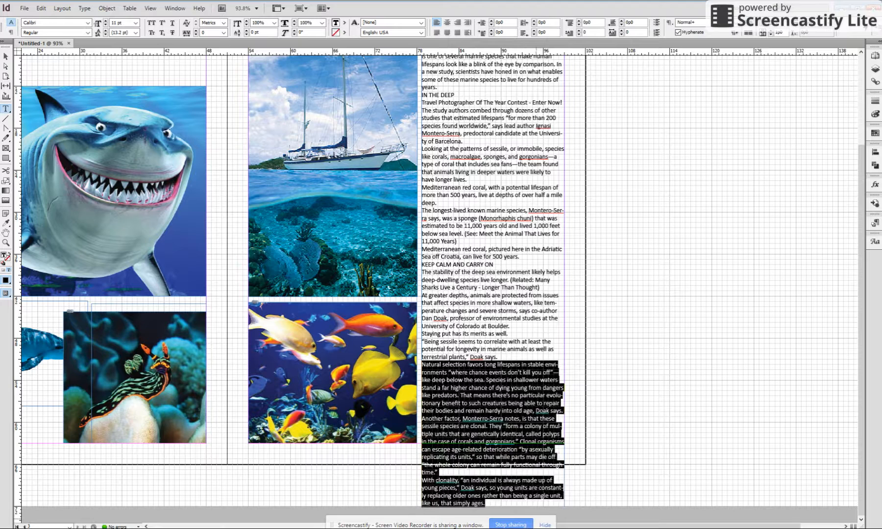
pyautogui.press('BackSpace')
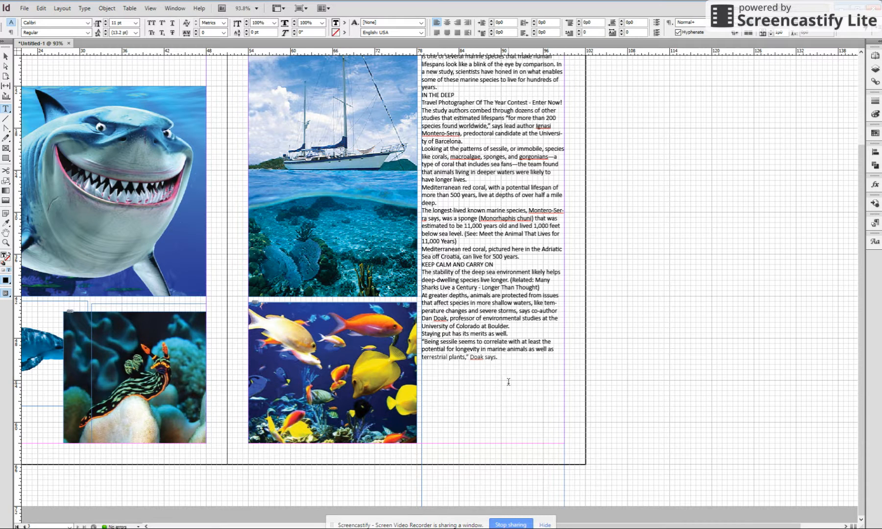
pyautogui.press('Escape')
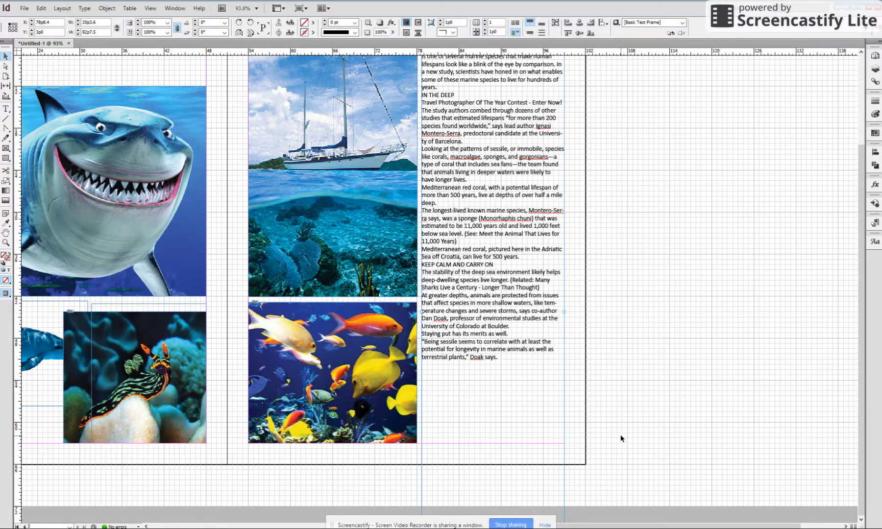
# Shorten the article's text frame to the bottom margin, making it 60p0 high.
pyautogui.hotkey('ctrl', '-')
pyautogui.hotkey('ctrl', '-')
pyautogui.moveTo(582, 484); pyautogui.dragTo(596, 400)
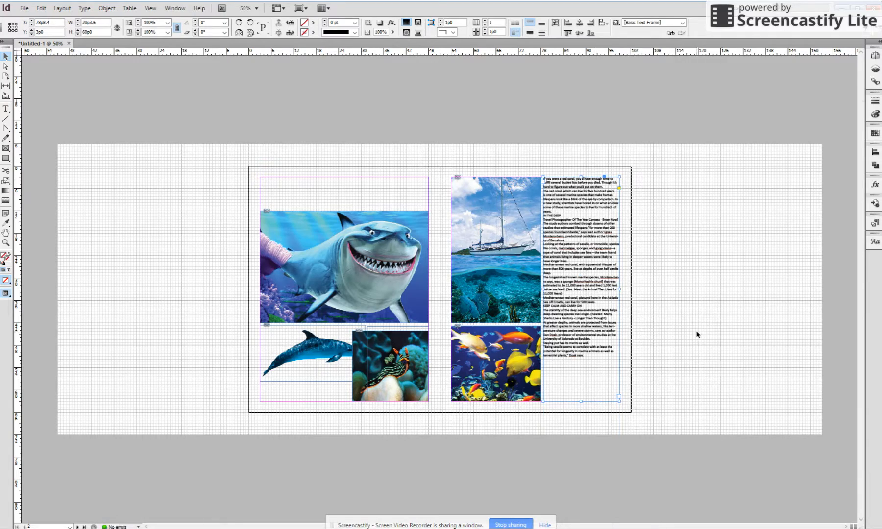
# Set the font of the entire article on the right page to Times New Roman.
pyautogui.hotkey('ctrl', '0')
pyautogui.moveTo(803, 316); pyautogui.dragTo(490, 338)
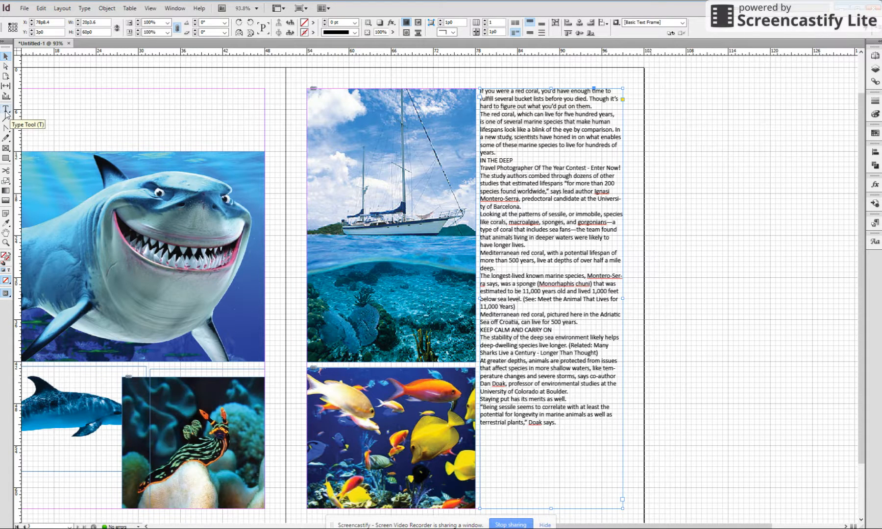
pyautogui.doubleClick(528, 204)
pyautogui.moveTo(481, 87); pyautogui.dragTo(493, 469)
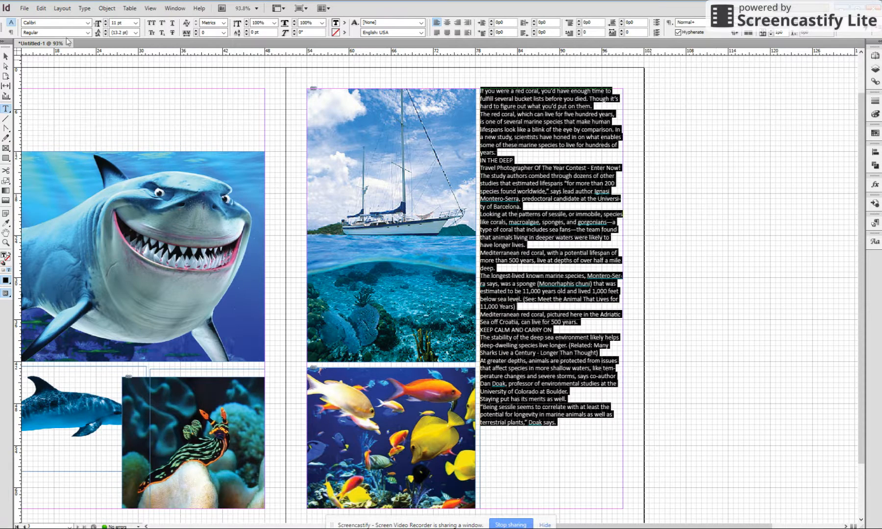
pyautogui.click(87, 23)
pyautogui.press('Up')
pyautogui.press('Up')
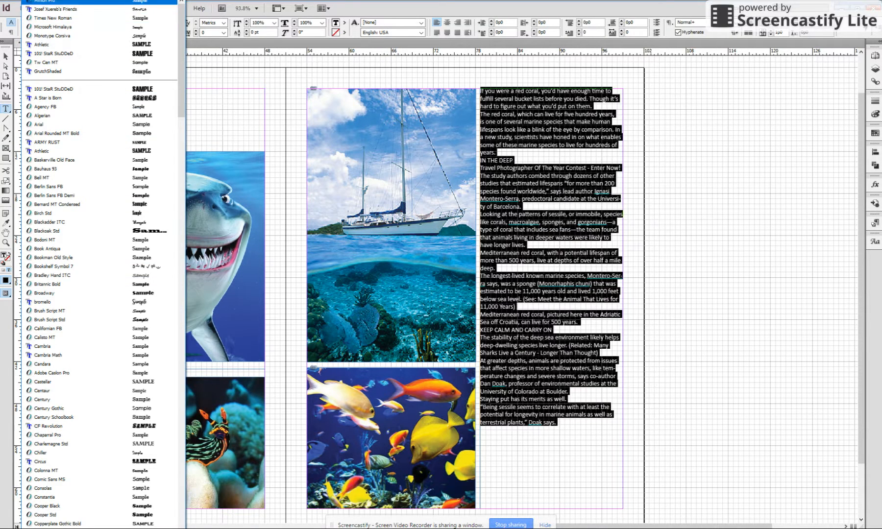
pyautogui.click(54, 18)
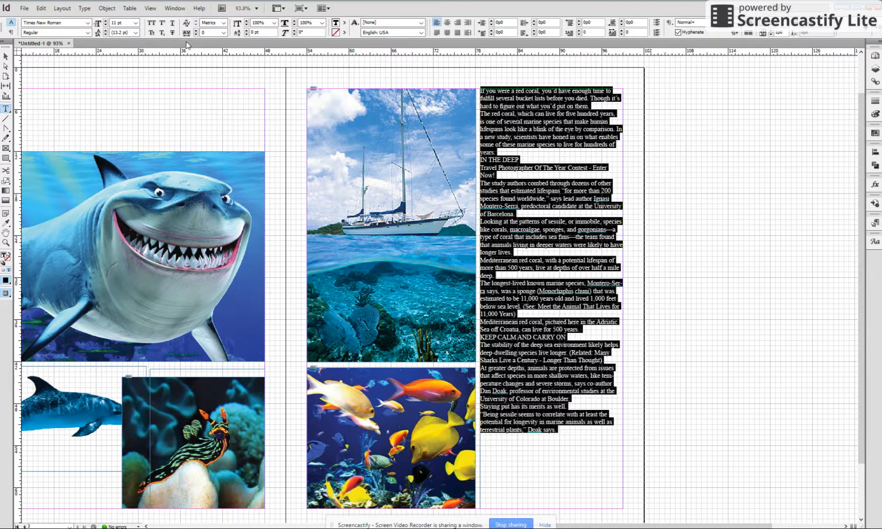
# Set the font size of the whole article text to 10 pt and finish editing the text.
pyautogui.click(135, 23)
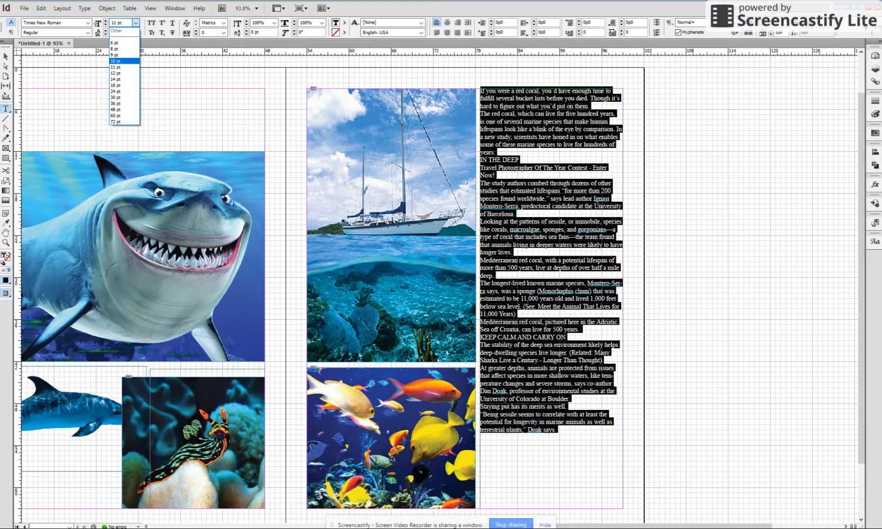
pyautogui.click(128, 63)
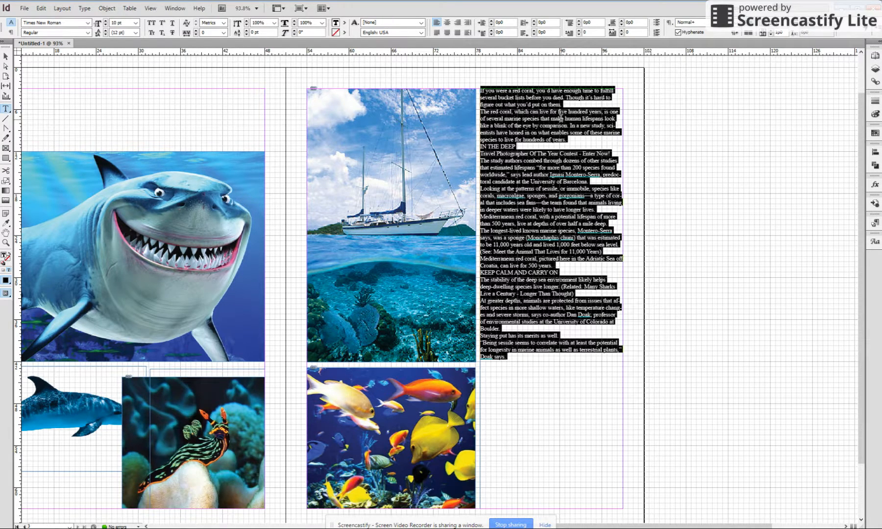
pyautogui.click(560, 118)
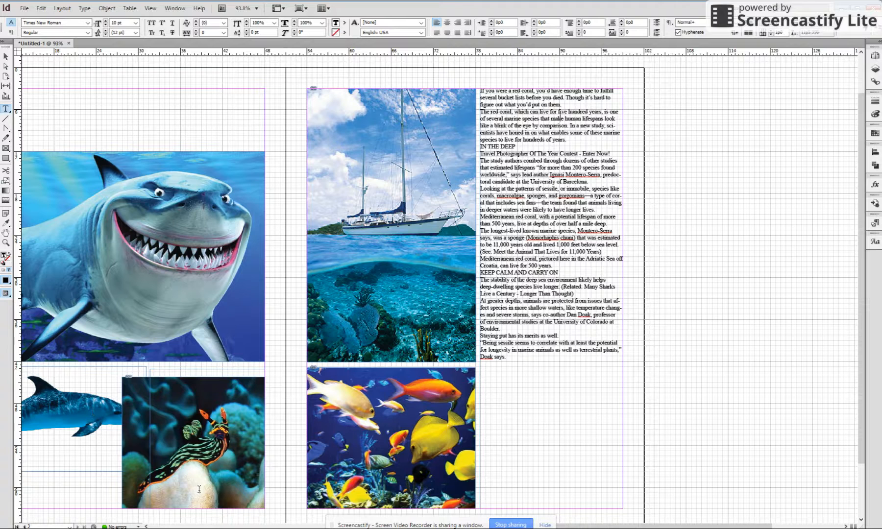
pyautogui.click(7, 58)
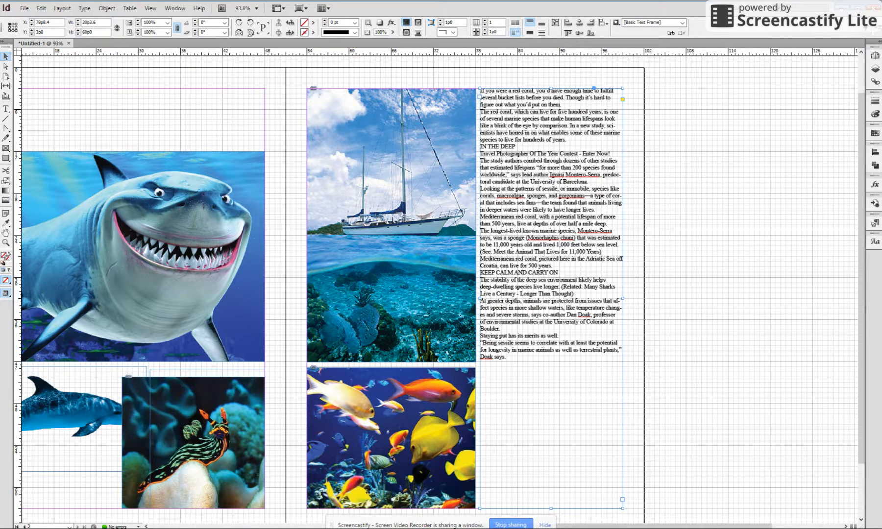
# Open the document's preflight options.
pyautogui.click(138, 526)
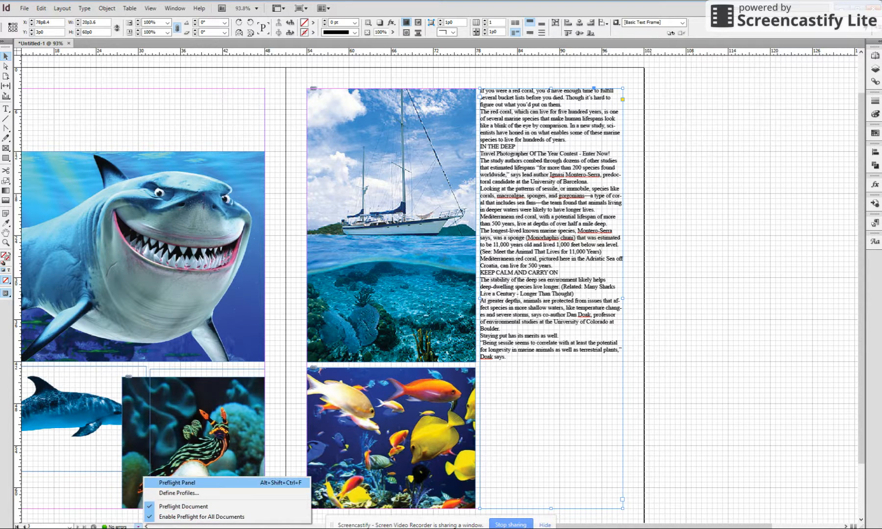